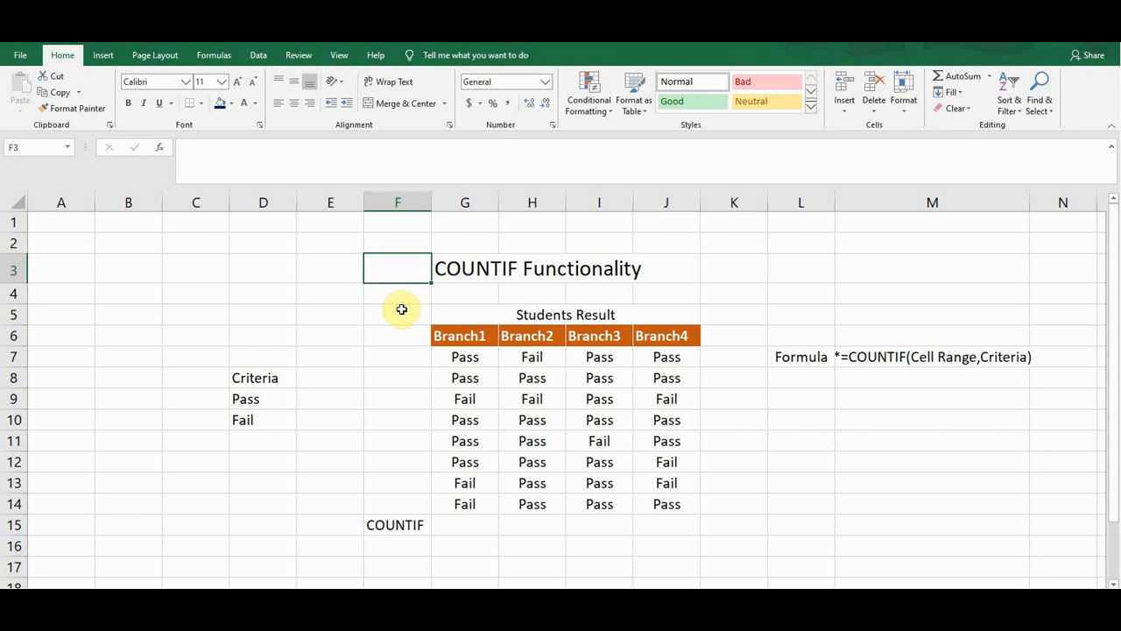
Examine the Students Result table: its title, the four branch headings, and the Pass and Fail entries under Branch1.
left_click(484, 314)
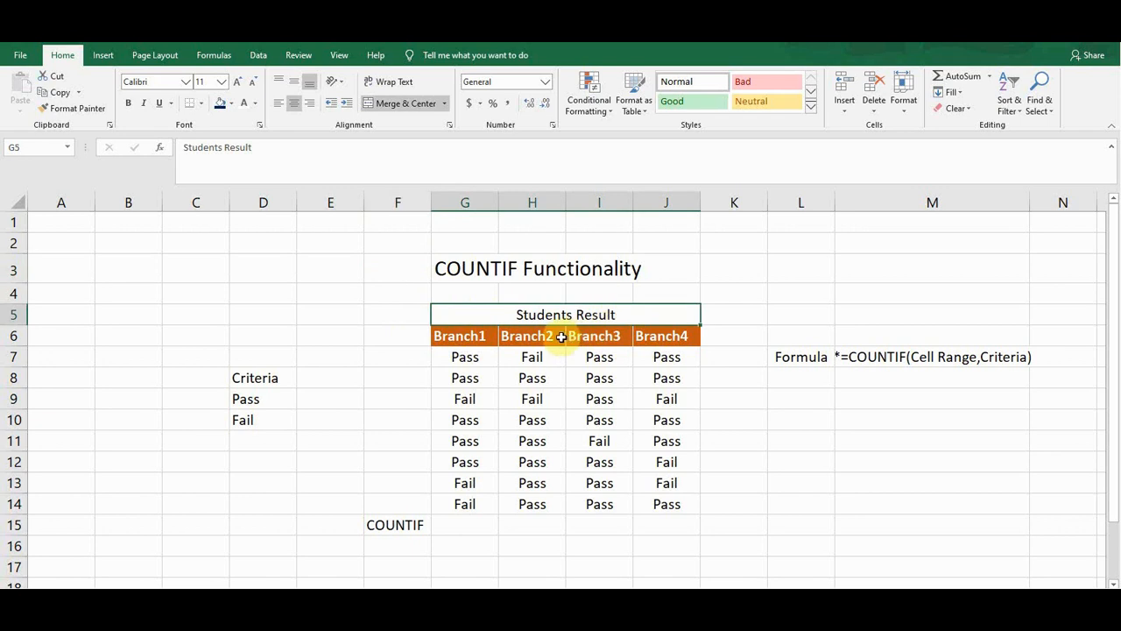
left_click(473, 336)
left_click(539, 337)
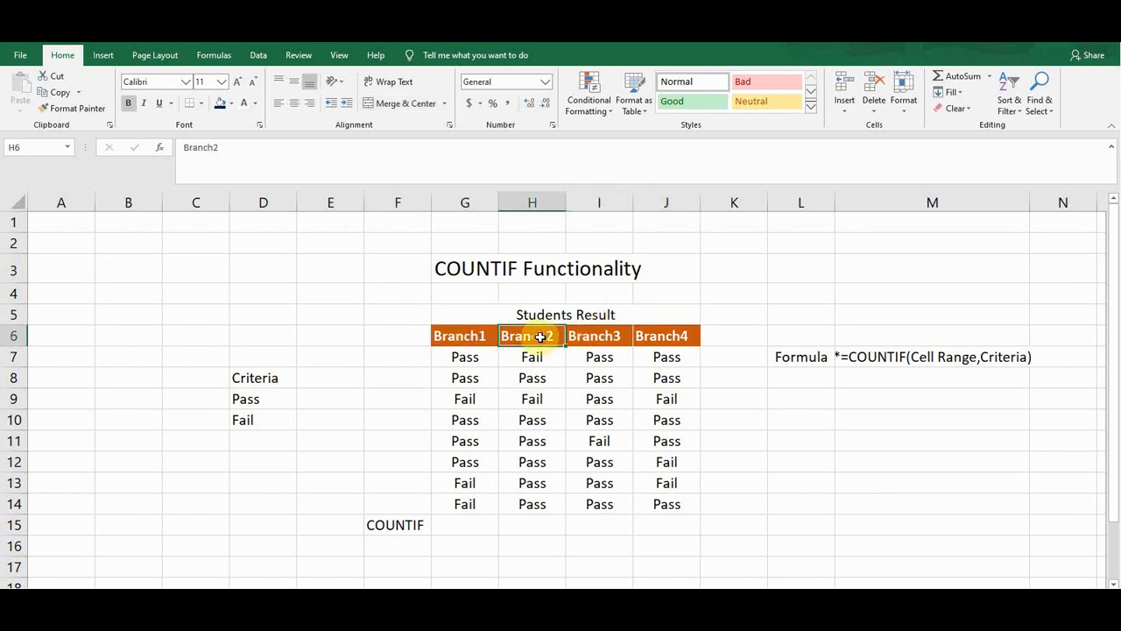
left_click(595, 335)
left_click(648, 336)
left_click(476, 357)
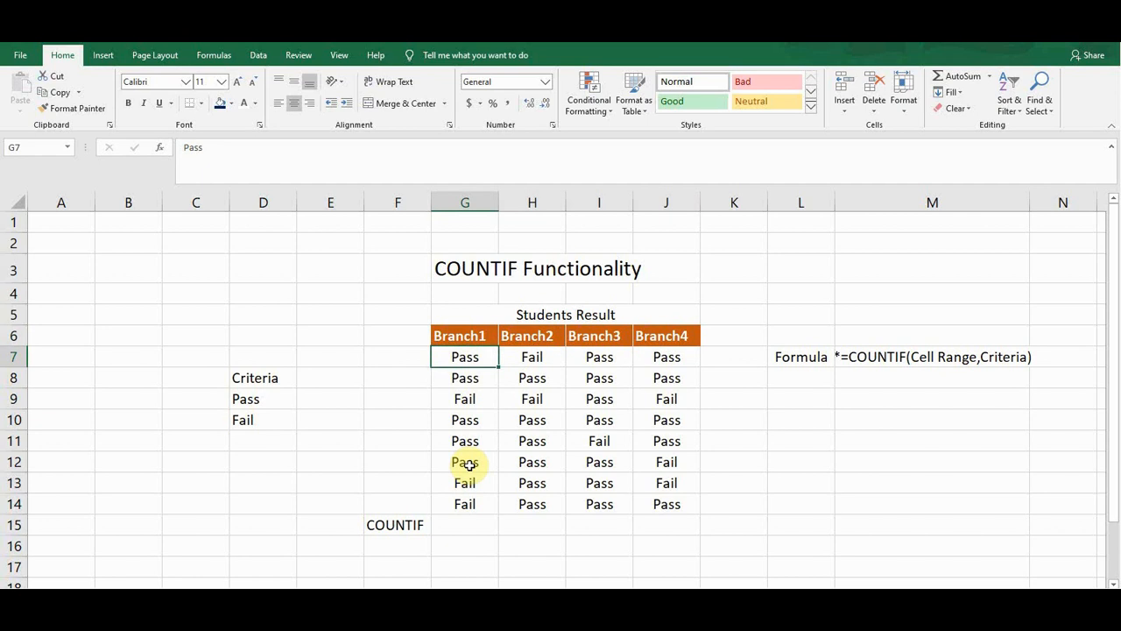
left_click(466, 503)
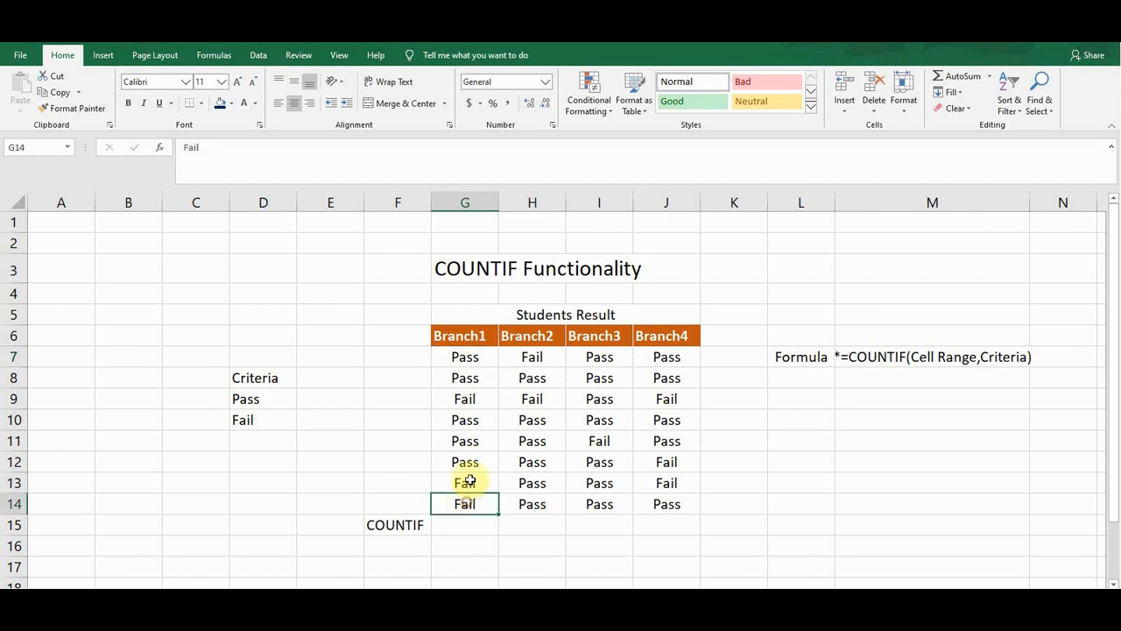
left_click(466, 398)
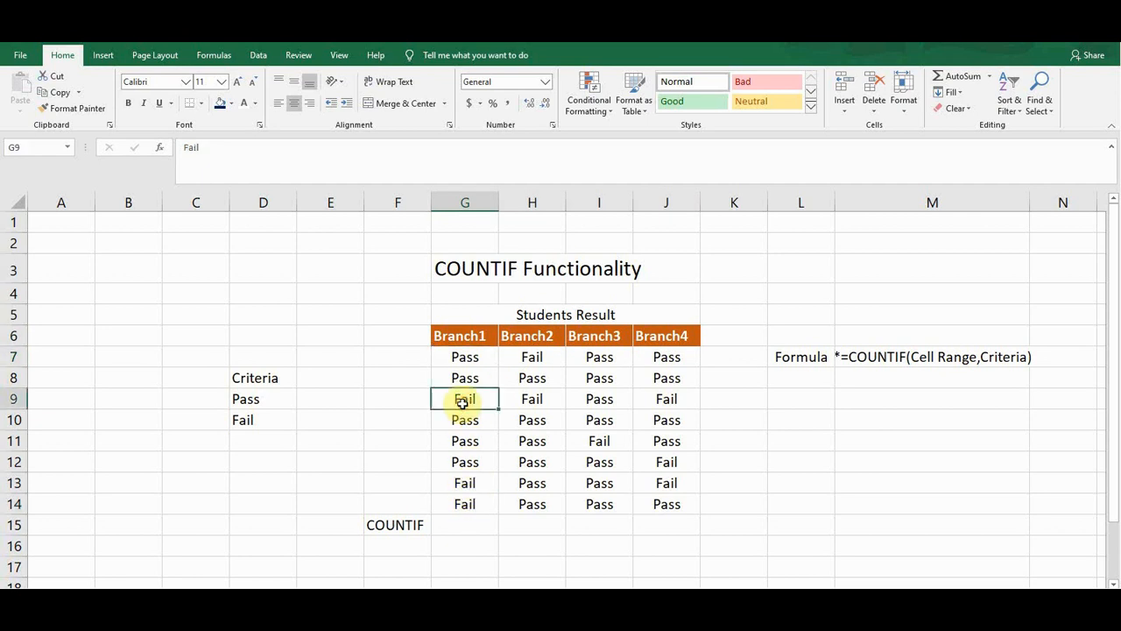
Enter =COUNTIF(G7:G14,$D$9) in cell G15 to count the Branch1 Pass results, with the criteria reference made absolute.
left_click(460, 521)
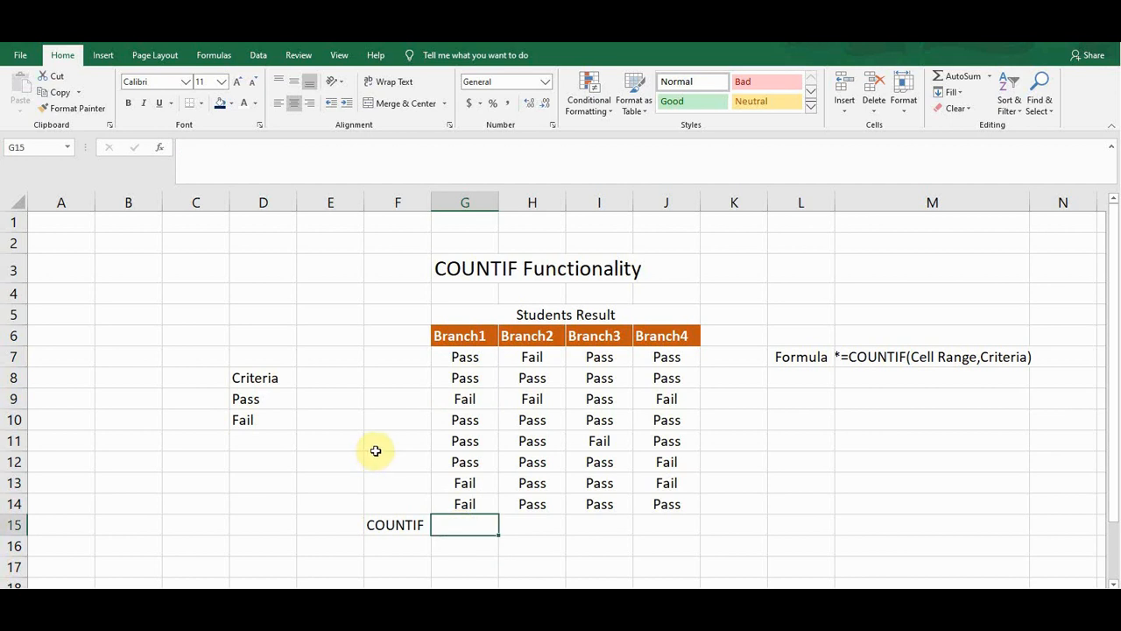
type("=")
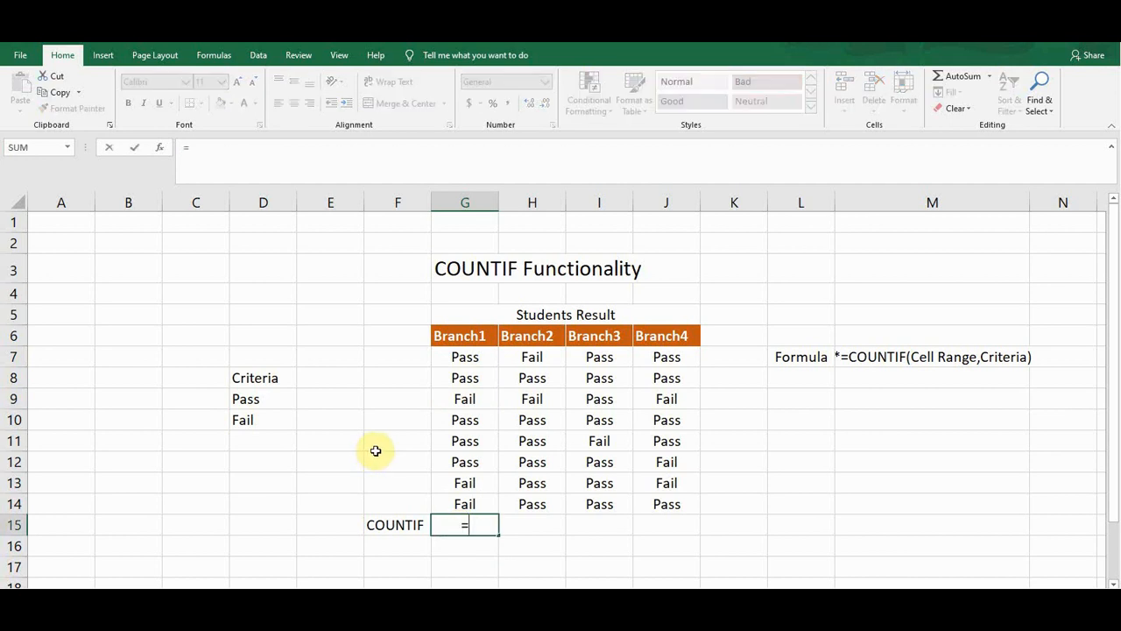
type("coun")
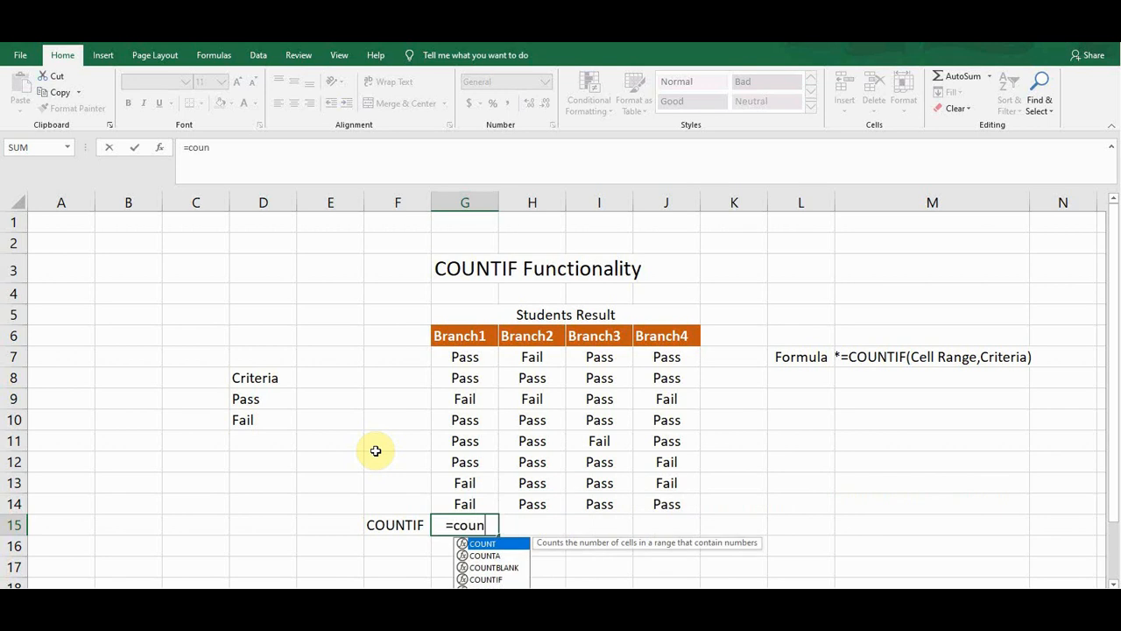
left_click(494, 580)
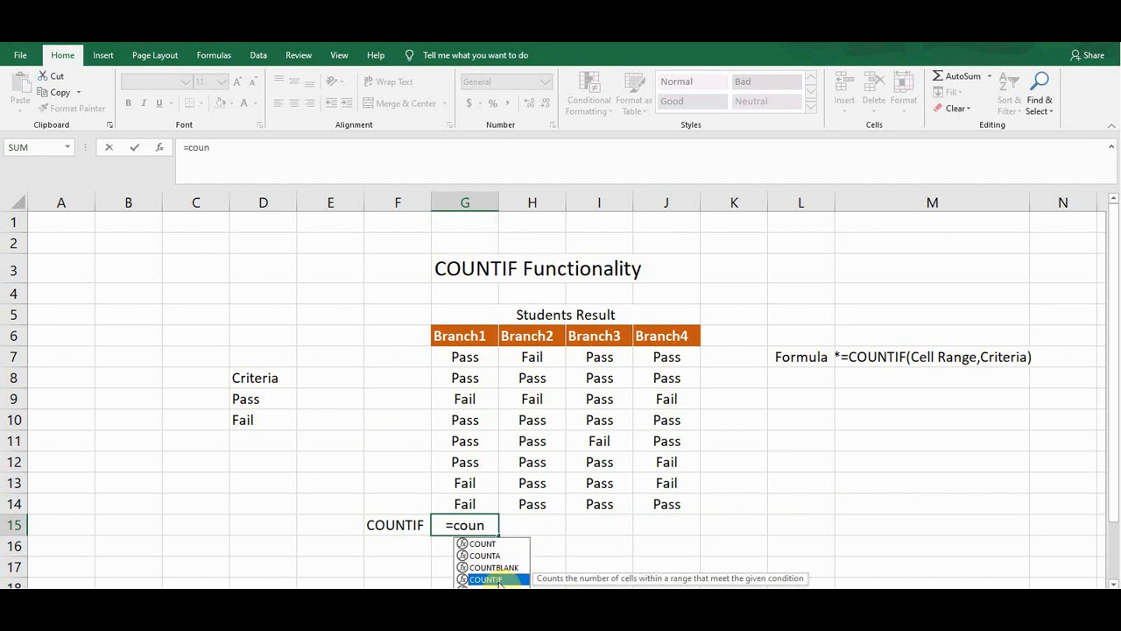
key("Tab")
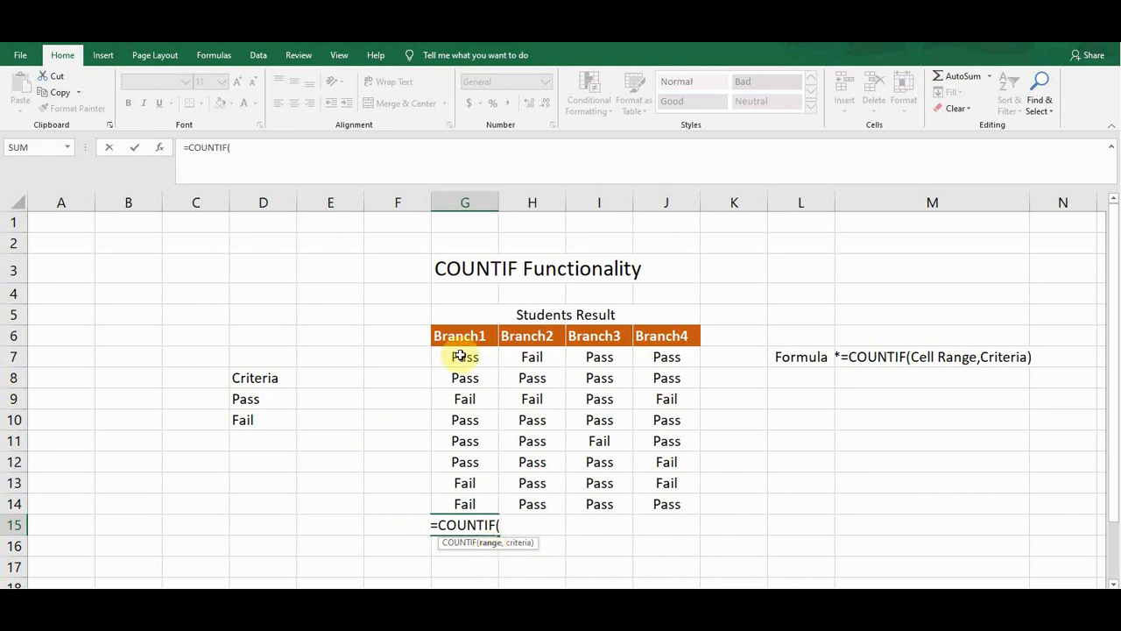
left_click_drag(461, 355, 453, 501)
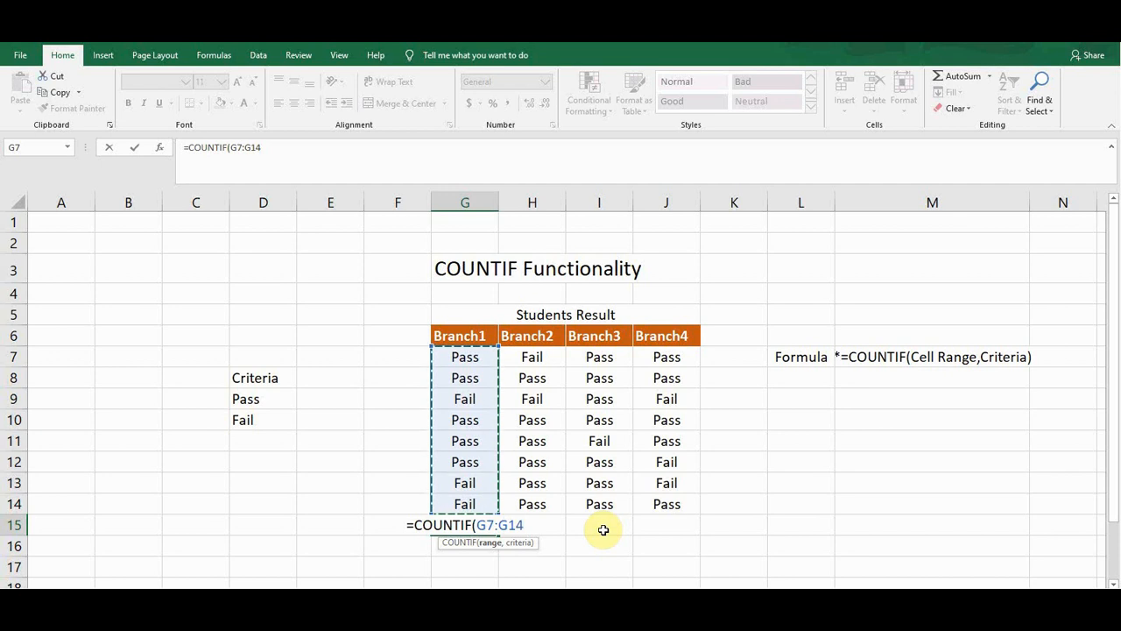
type(",")
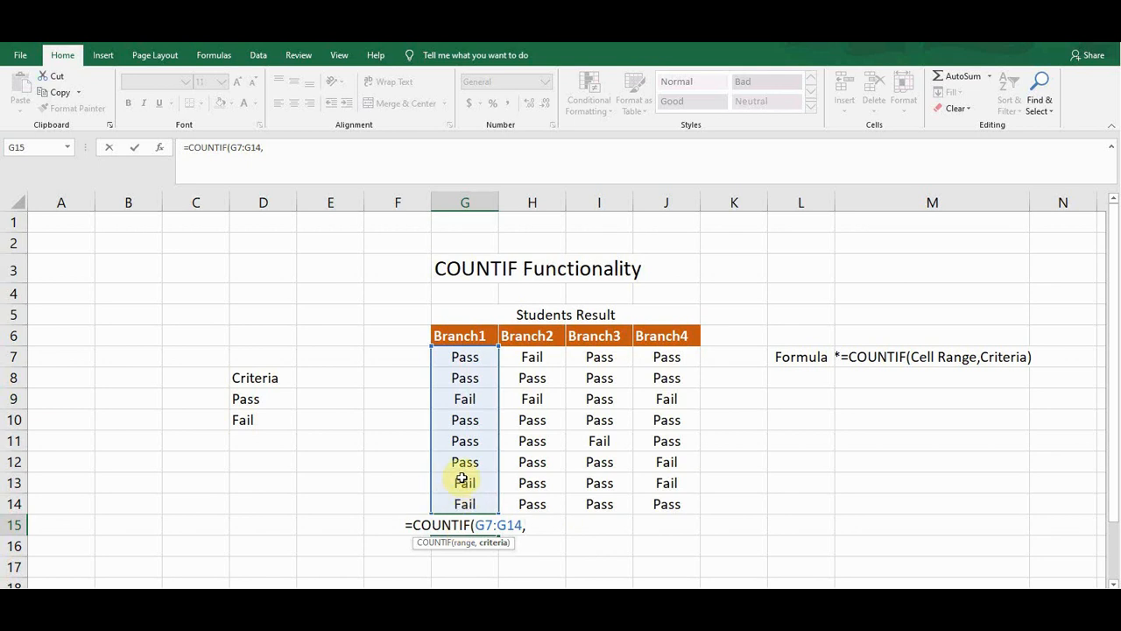
left_click(257, 399)
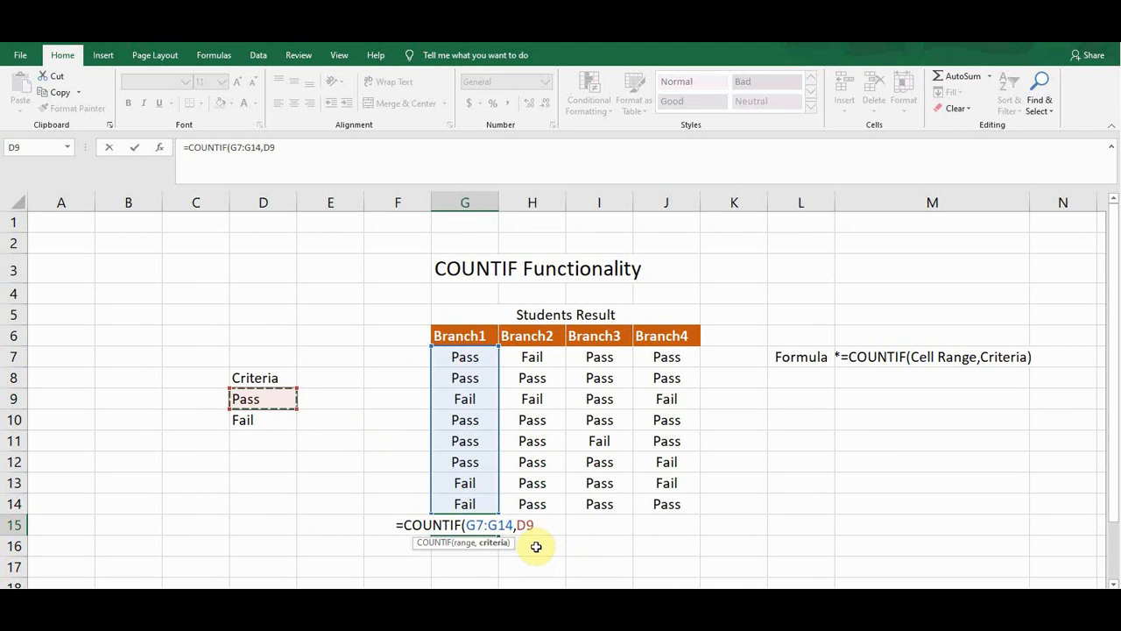
key("F4")
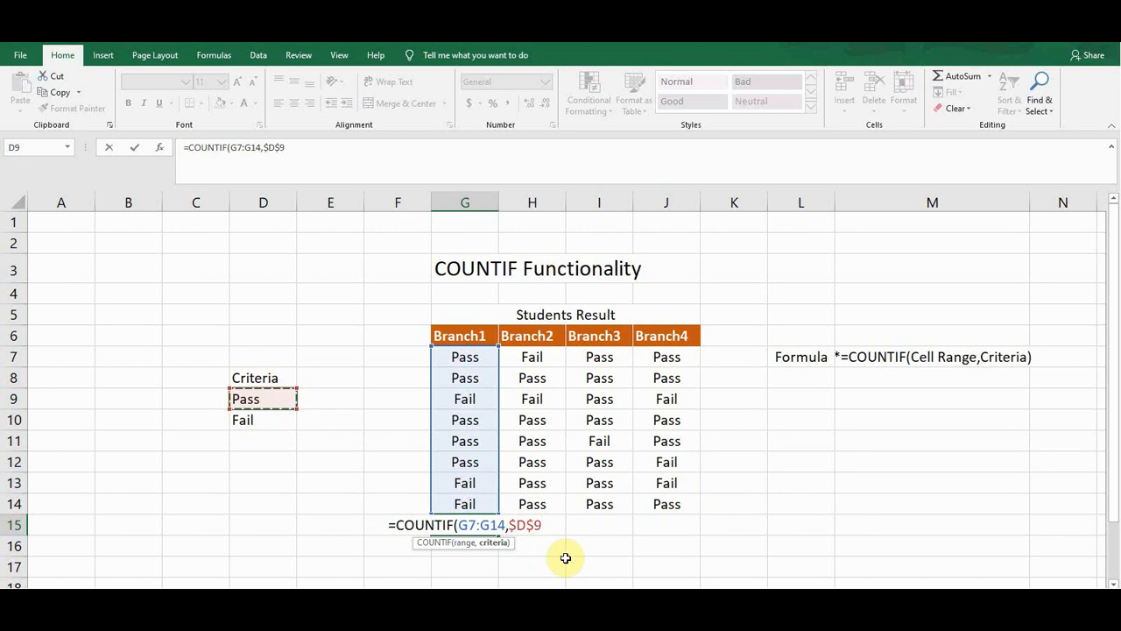
type(")")
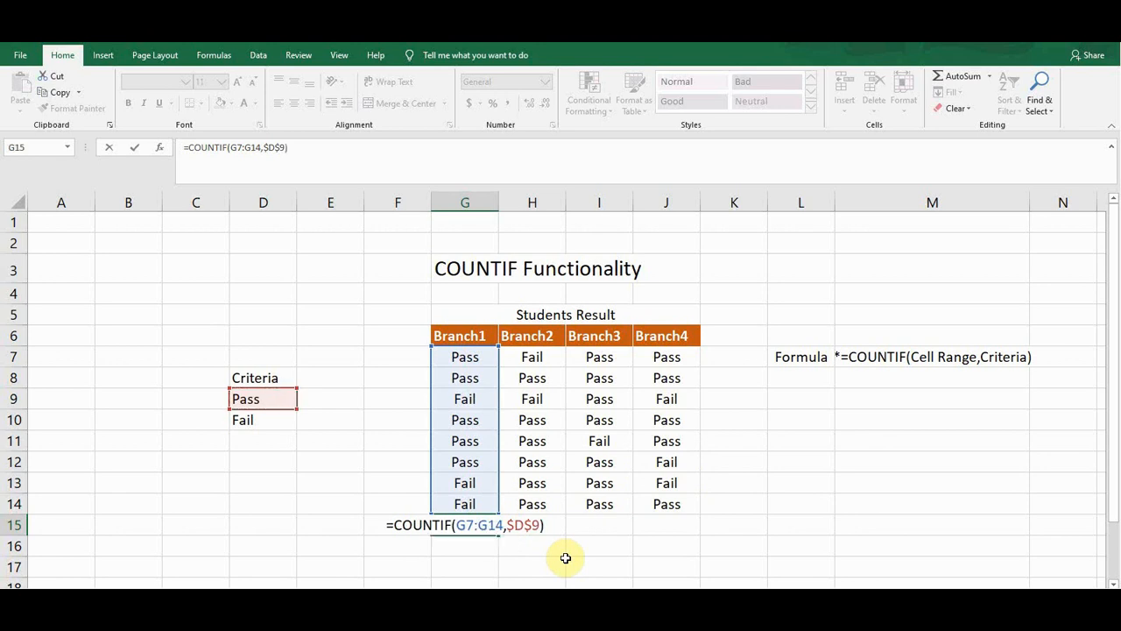
key("Return")
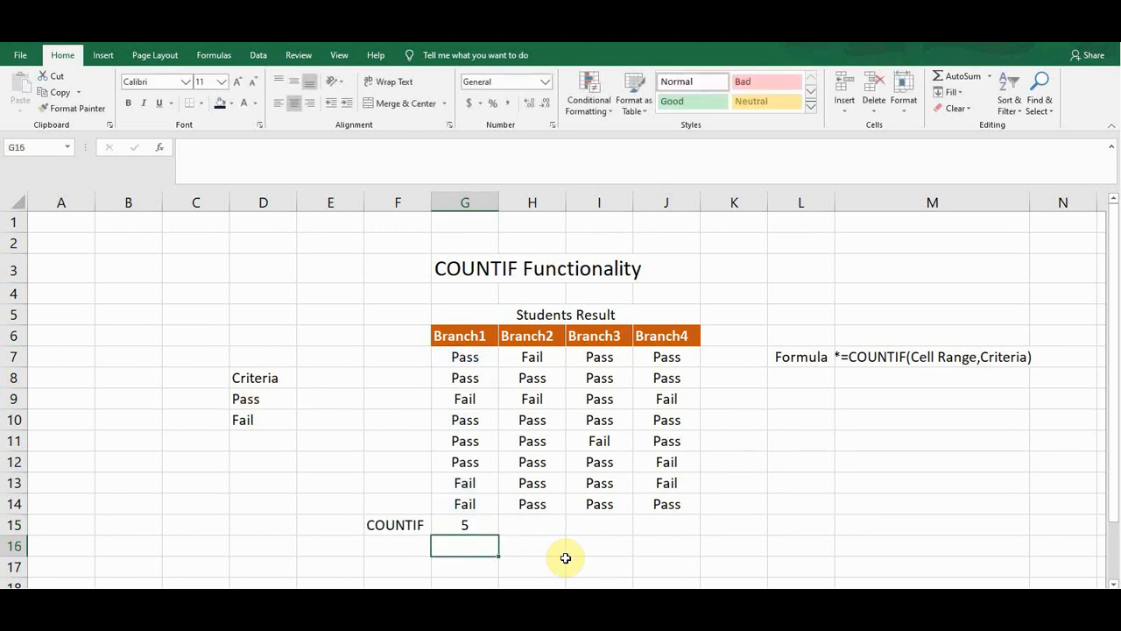
Check the count in G15 against each Pass entry in the Branch1 column.
left_click(472, 524)
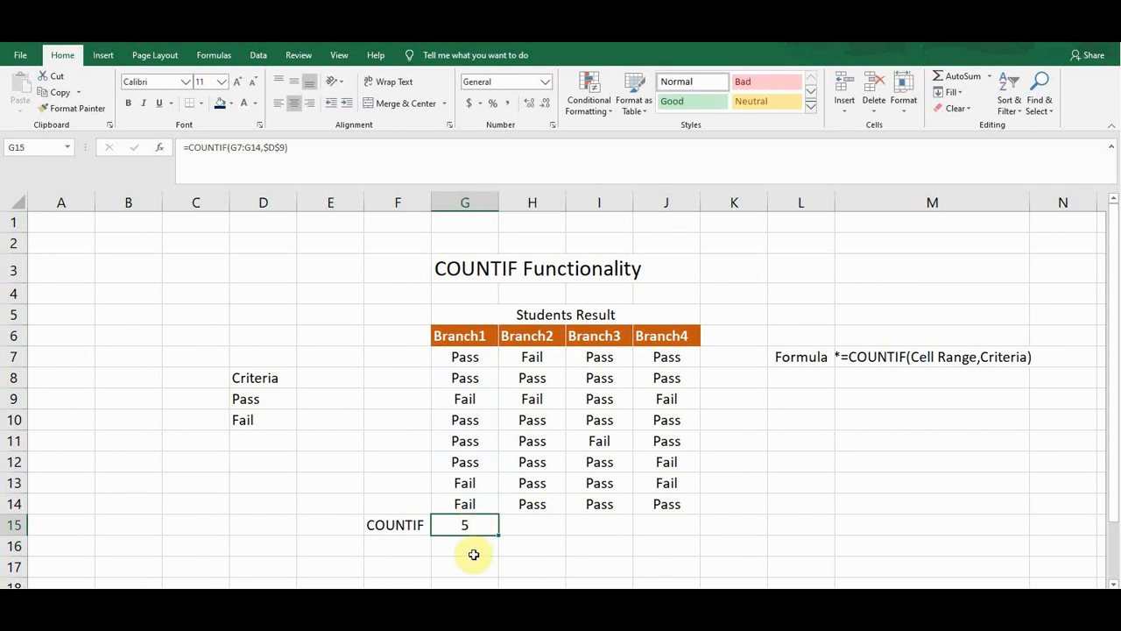
left_click(462, 354)
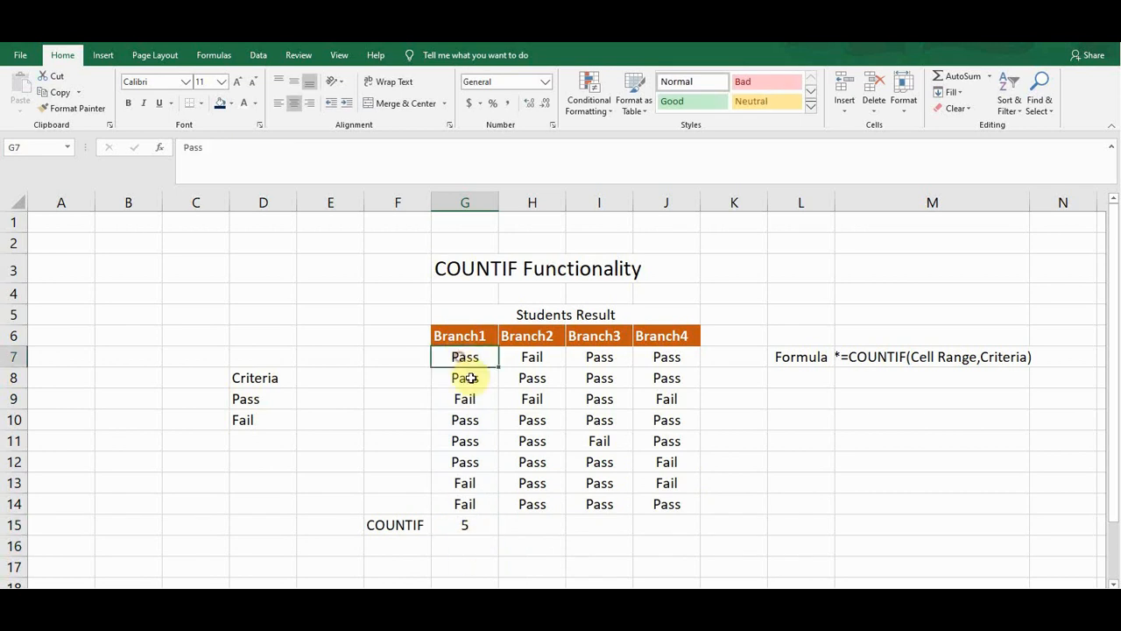
left_click(470, 377)
left_click(469, 422)
left_click(466, 442)
left_click(469, 461)
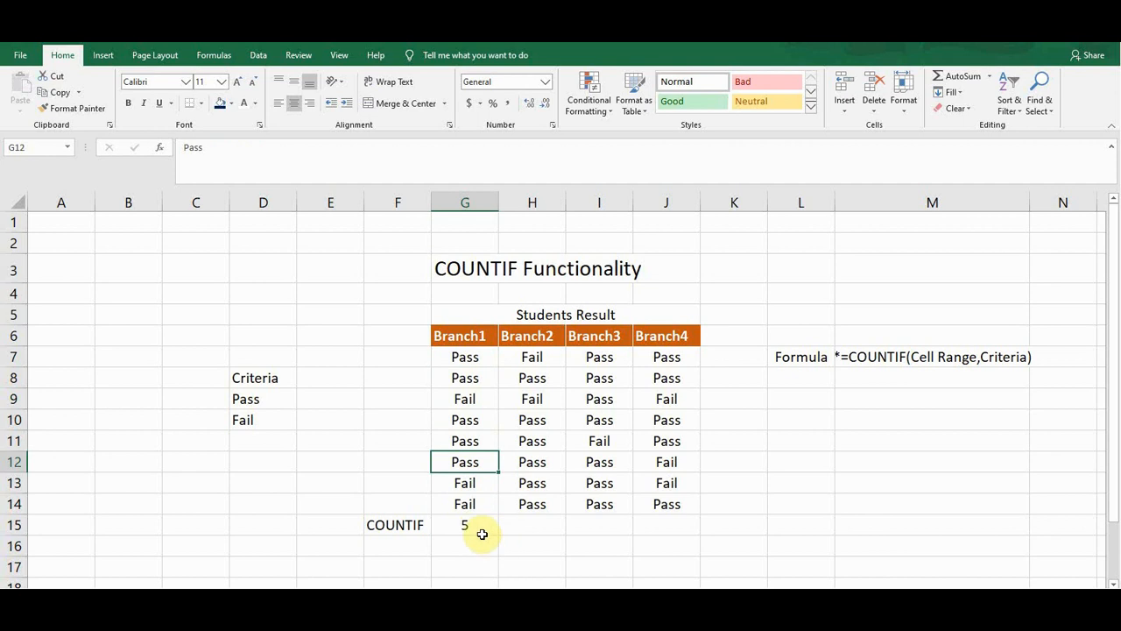
Copy the COUNTIF formula from G15 across H15:J15 and inspect the formulas for Branch2 to Branch4.
left_click(473, 527)
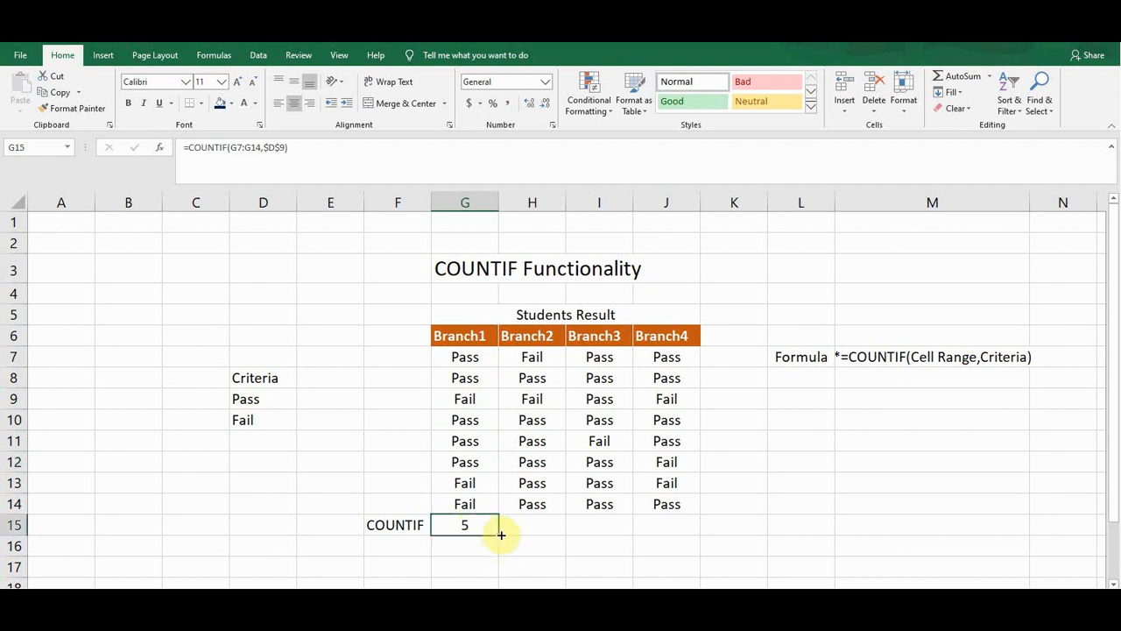
left_click_drag(500, 533, 702, 533)
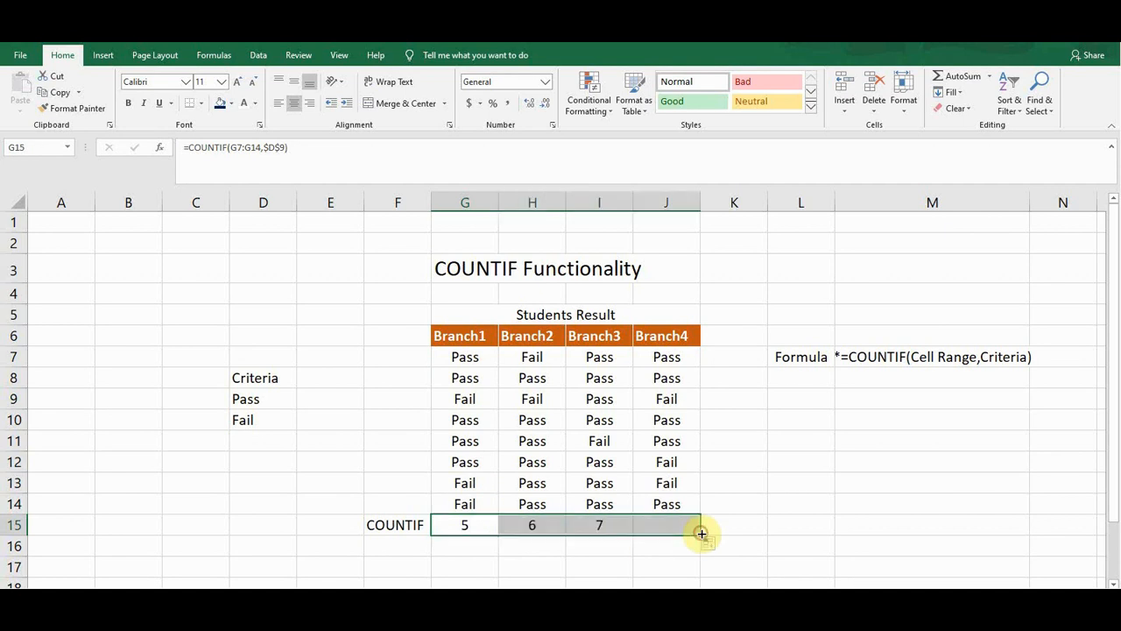
left_click(532, 529)
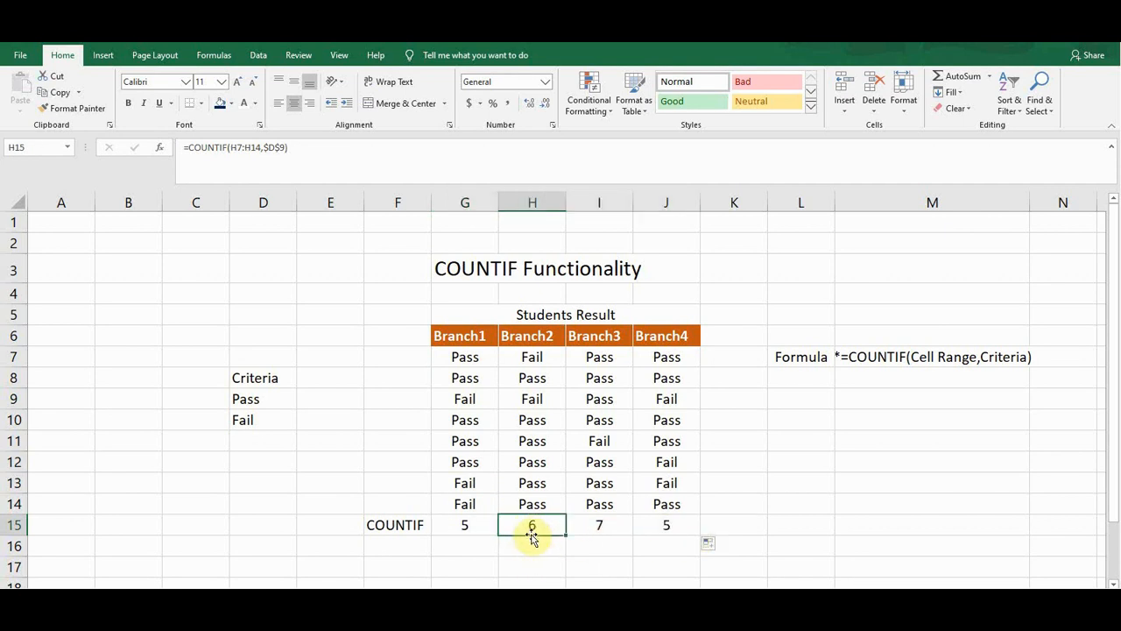
left_click(603, 527)
left_click(669, 526)
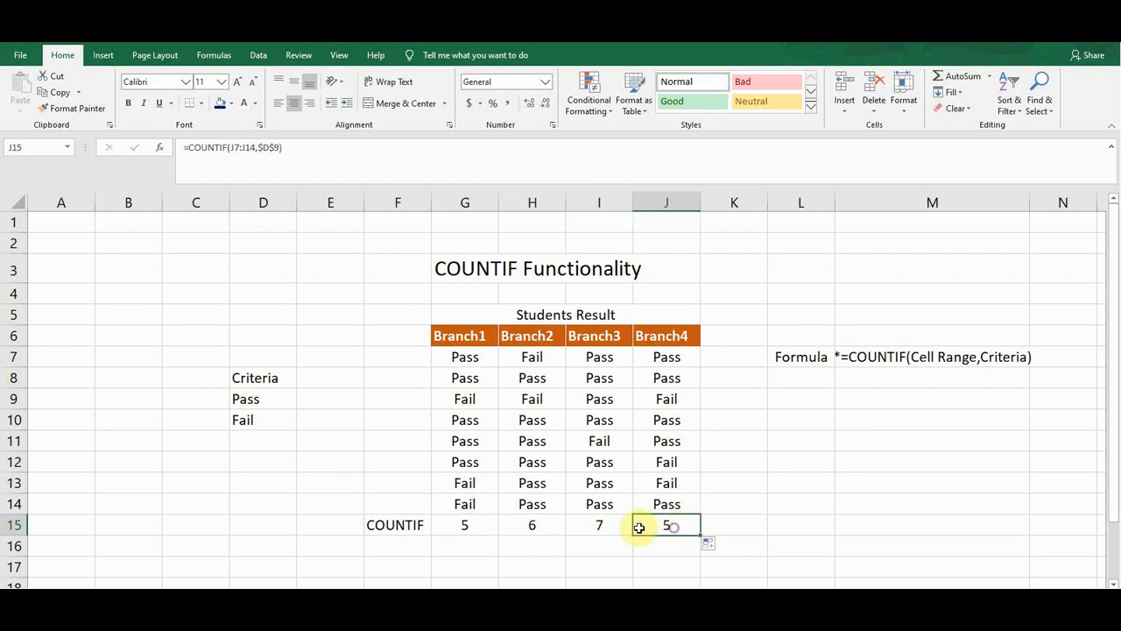
Clear the COUNTIF formulas from cells G15:J15.
left_click(462, 529)
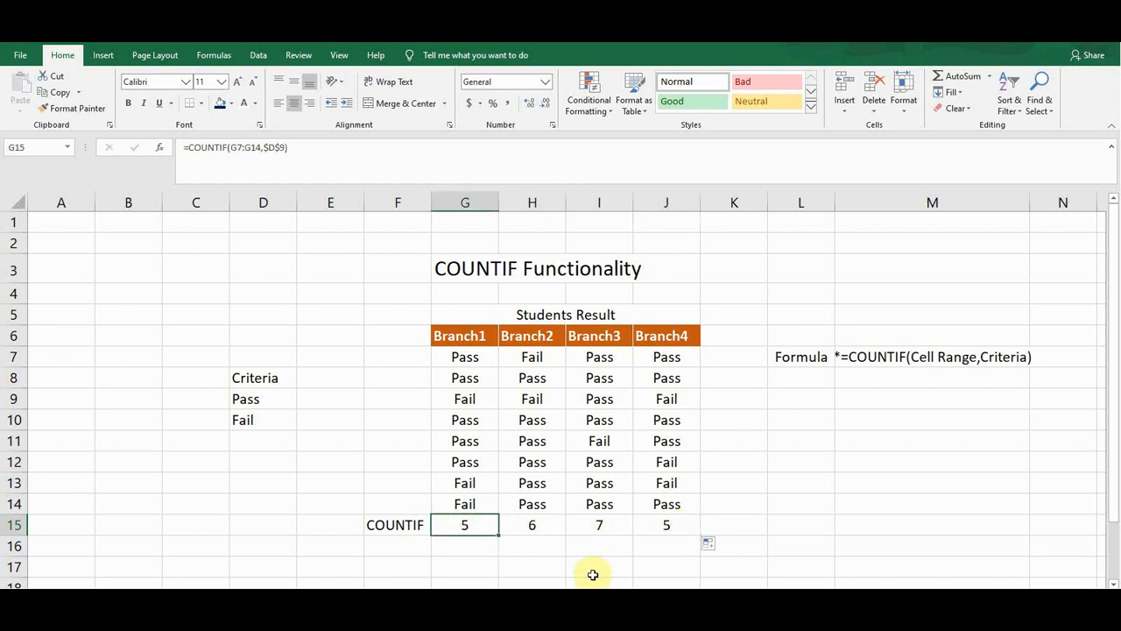
key("shift+Right")
key("shift+Right")
key("shift+Right")
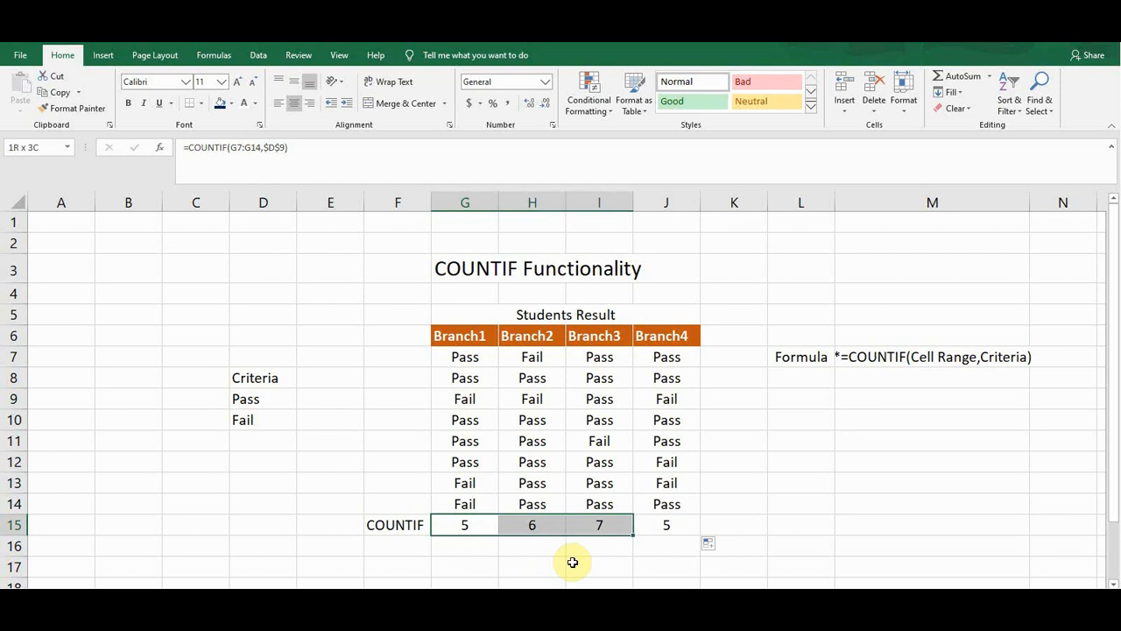
key("Delete")
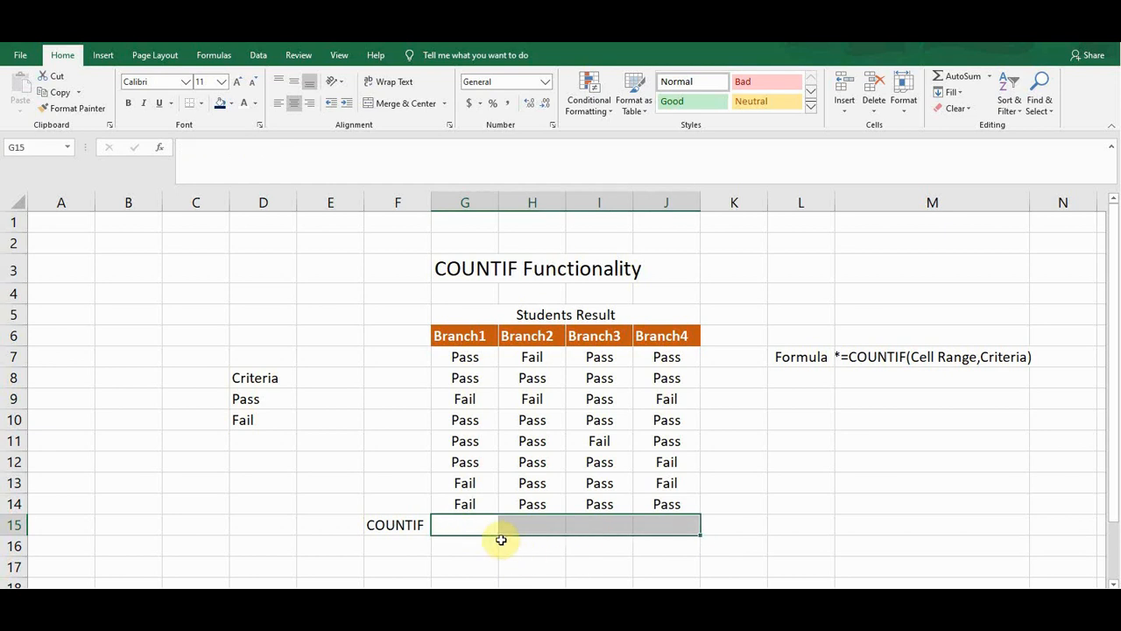
Enter =COUNTIF(G7:G14,$D$10) in cell G15 to count the Branch1 Fail results, with the criteria reference made absolute.
left_click(463, 524)
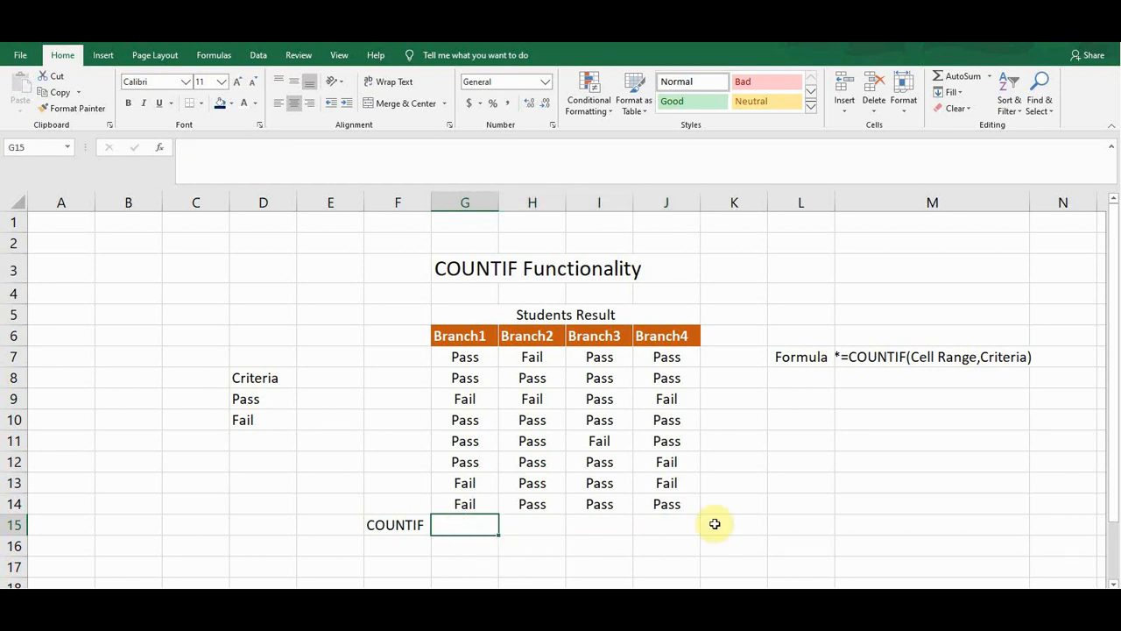
type("=coun")
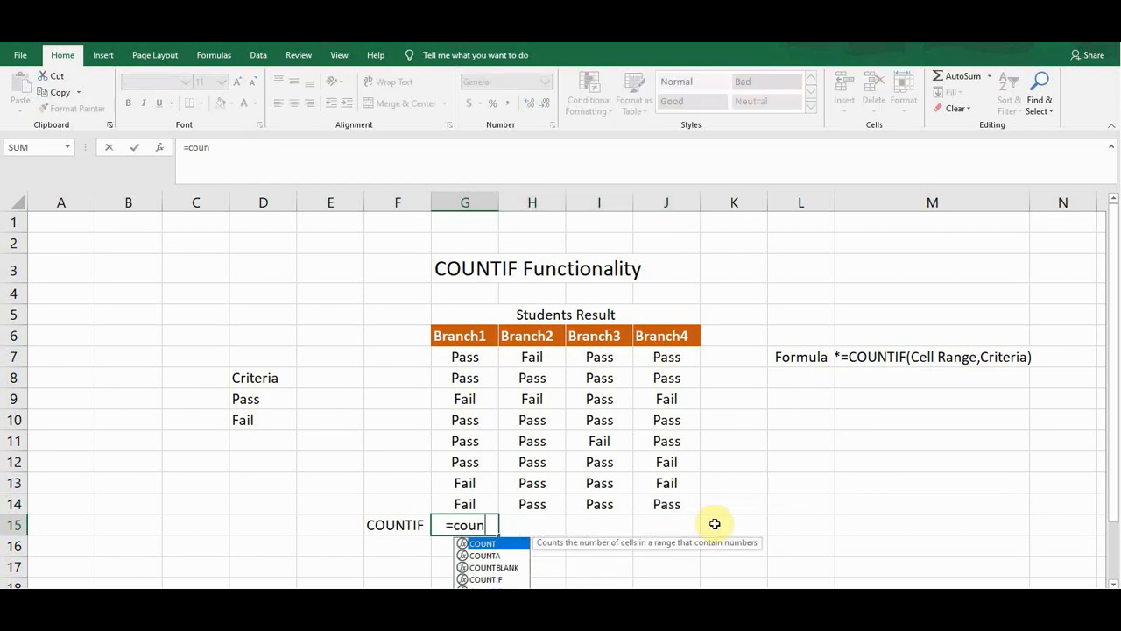
key("Down")
key("Down")
key("Down")
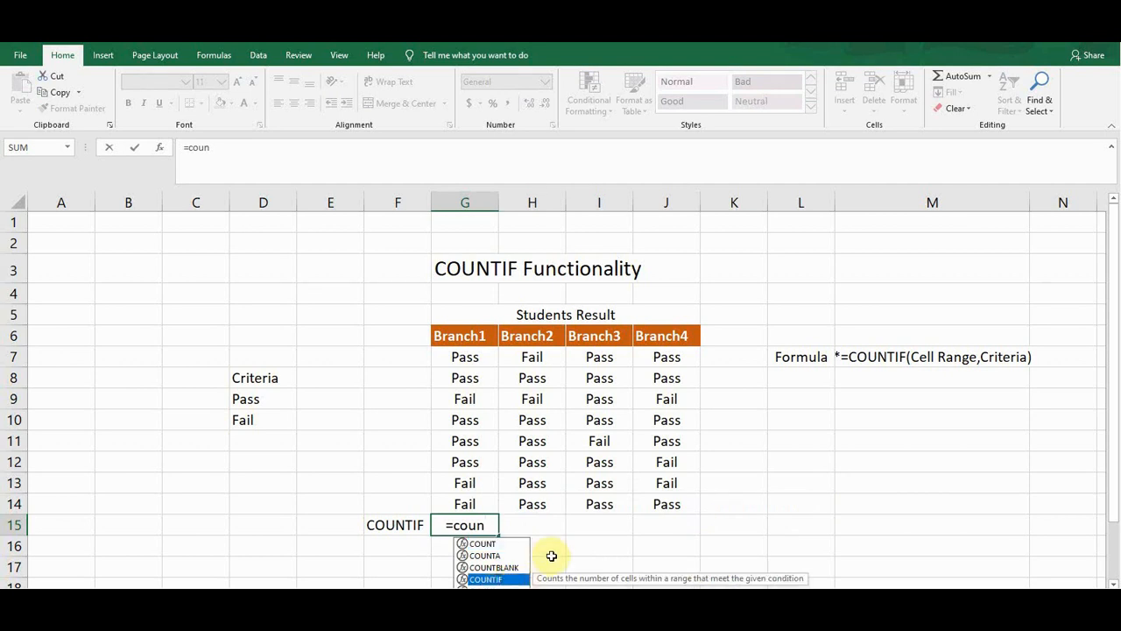
key("Tab")
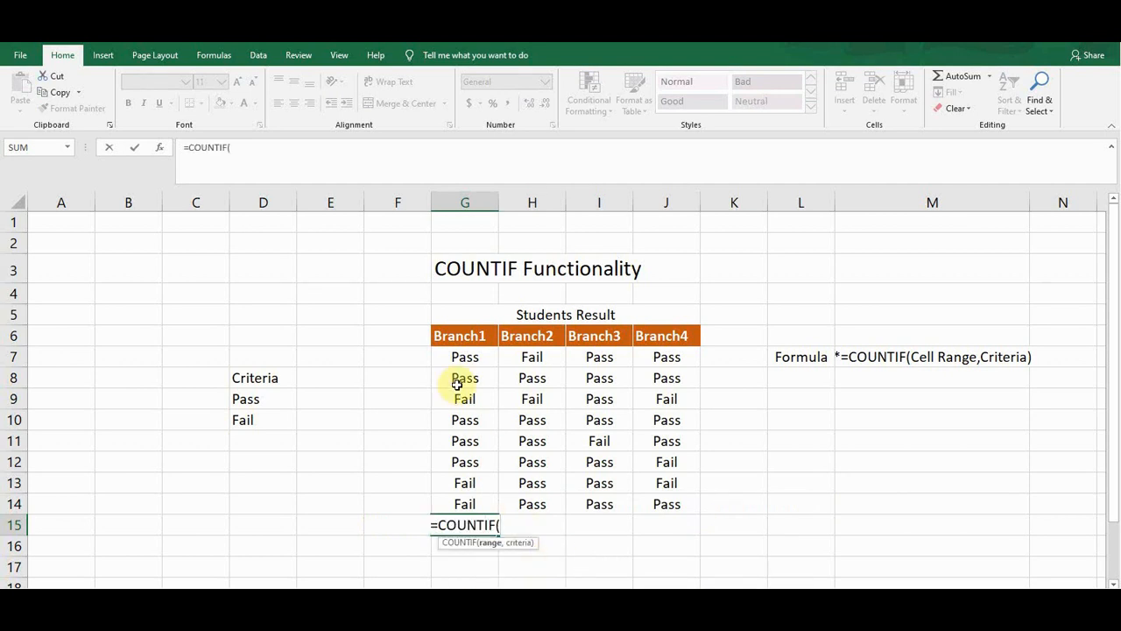
left_click_drag(465, 356, 478, 489)
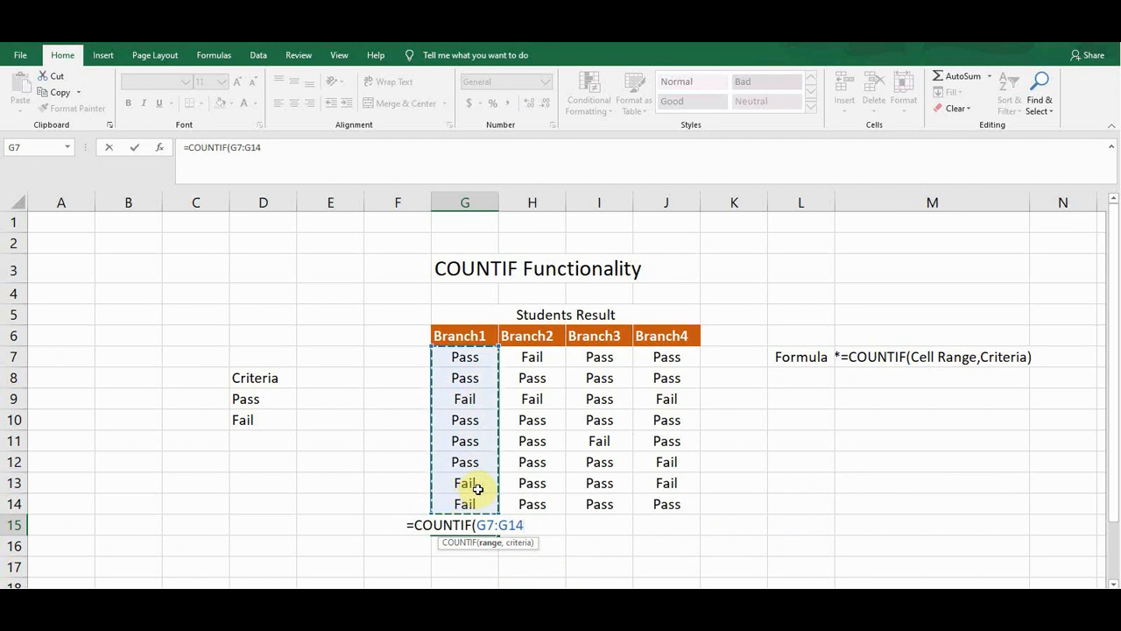
type(",")
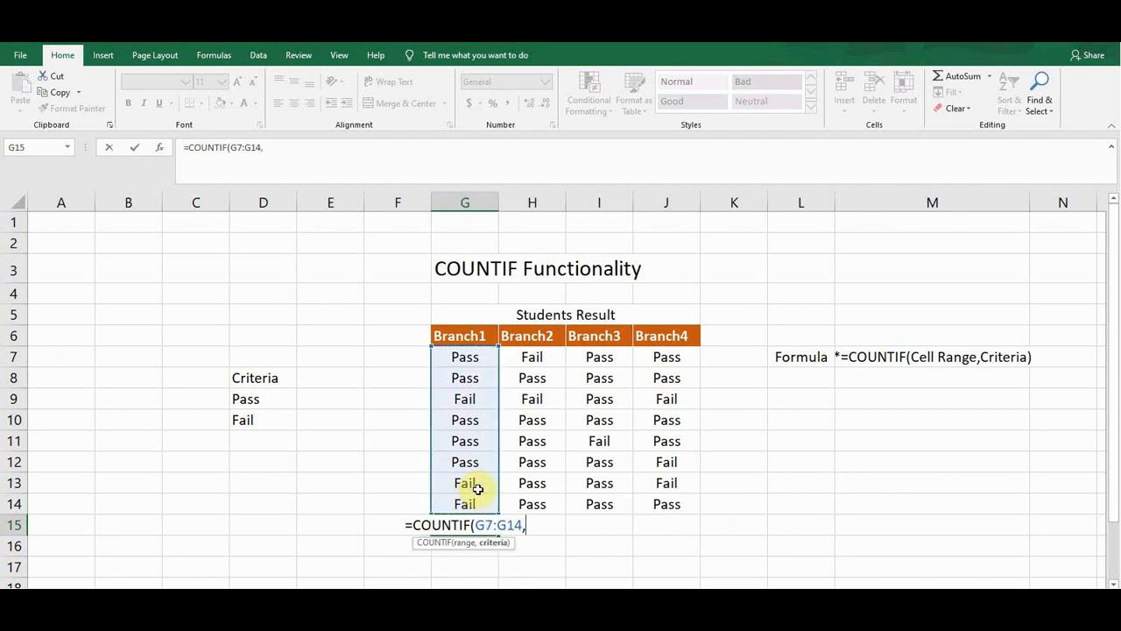
left_click(255, 421)
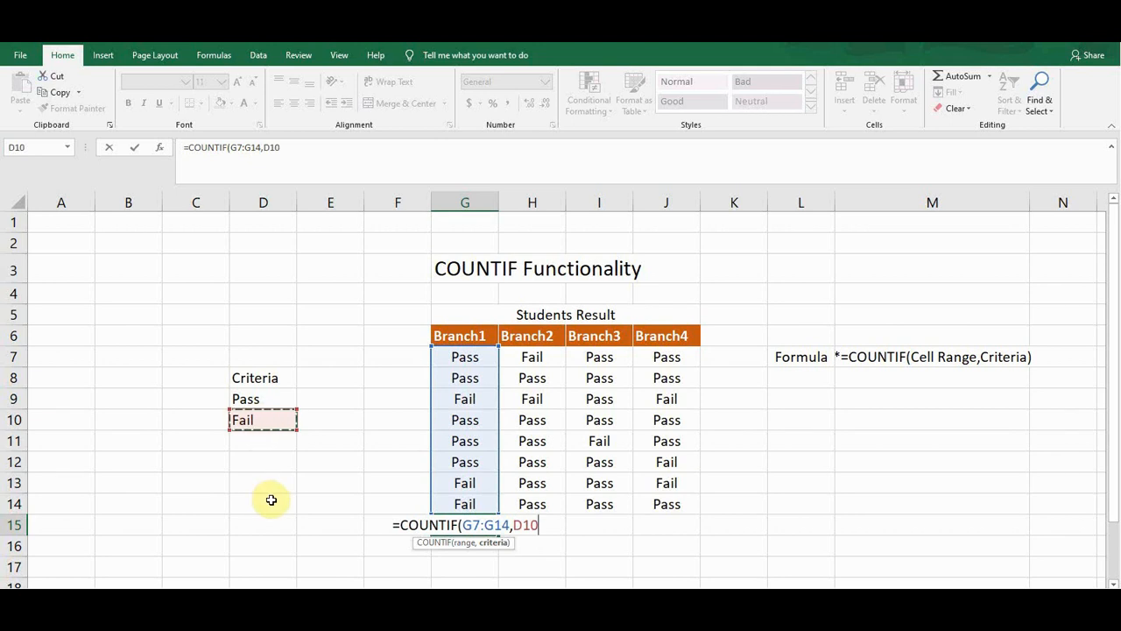
key("F4")
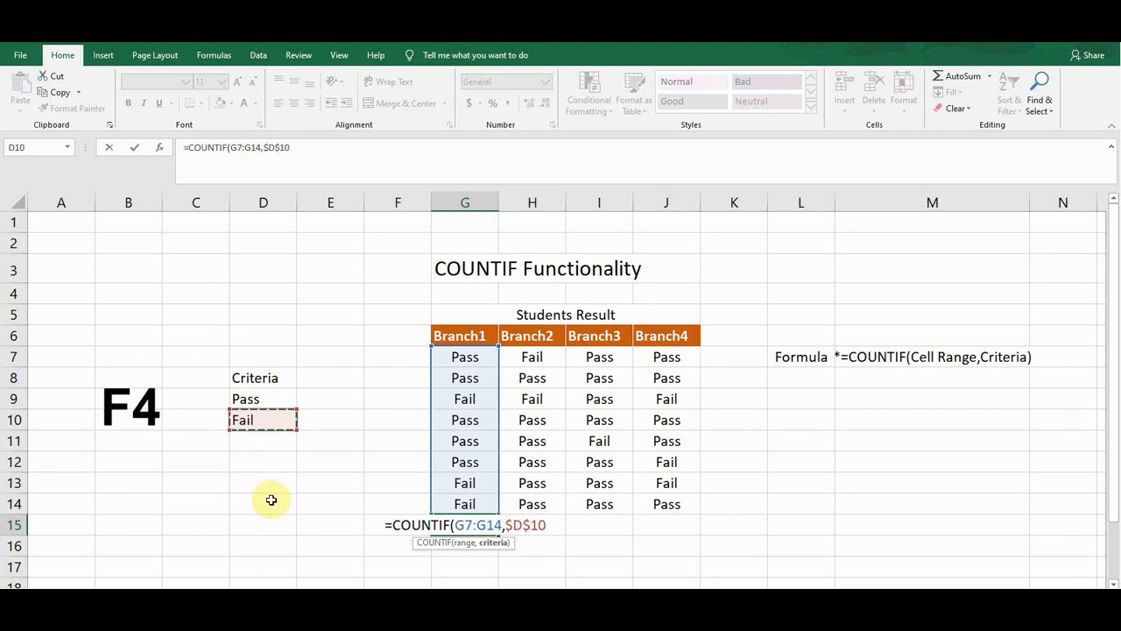
type(")")
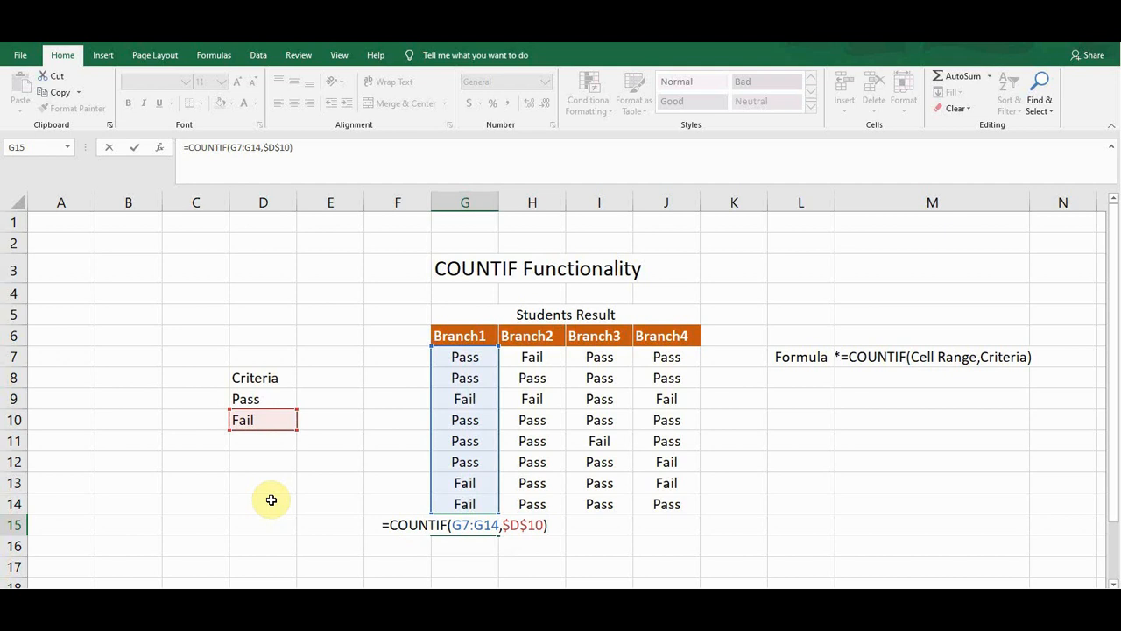
key("Return")
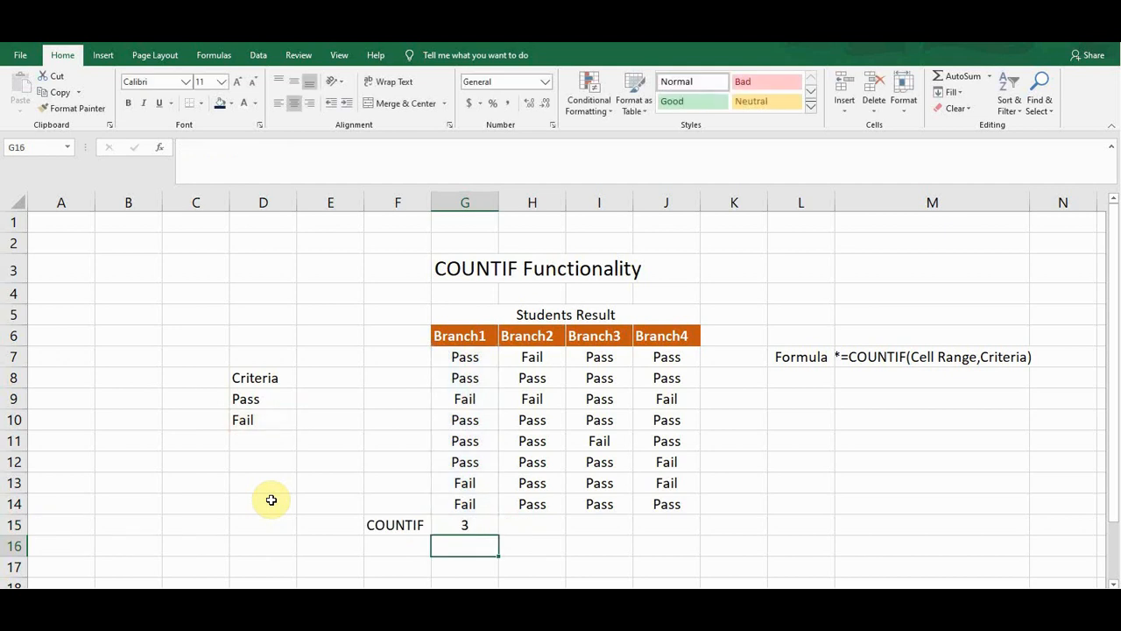
Fill the Fail-counting COUNTIF formula from G15 across H15:J15 and inspect the formulas for Branch2 and Branch4.
left_click(465, 524)
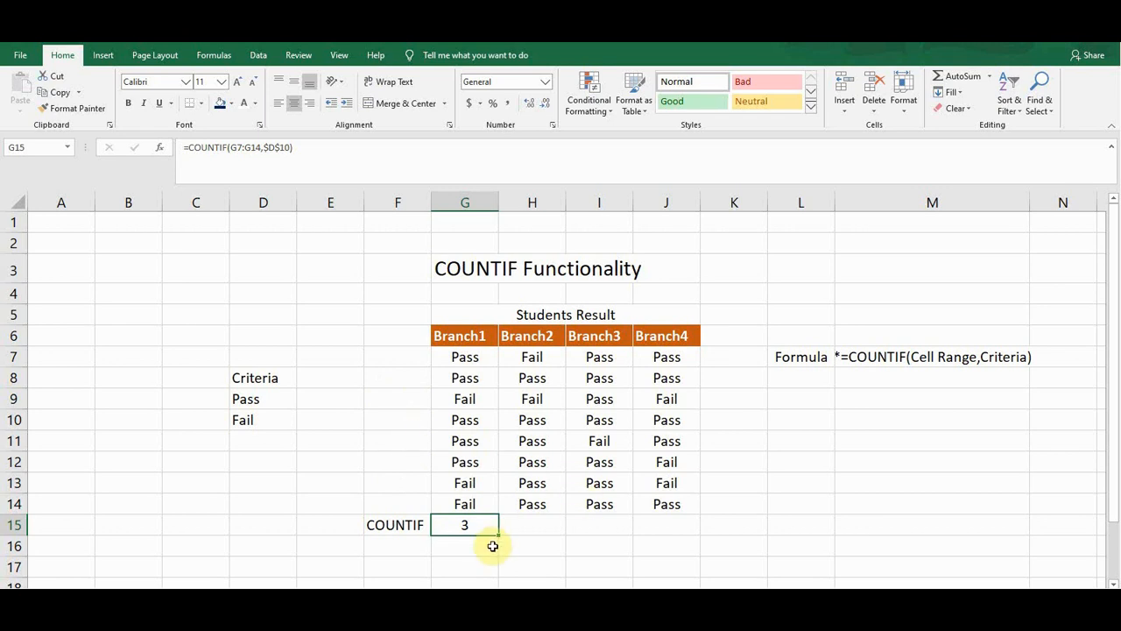
left_click_drag(500, 536, 682, 535)
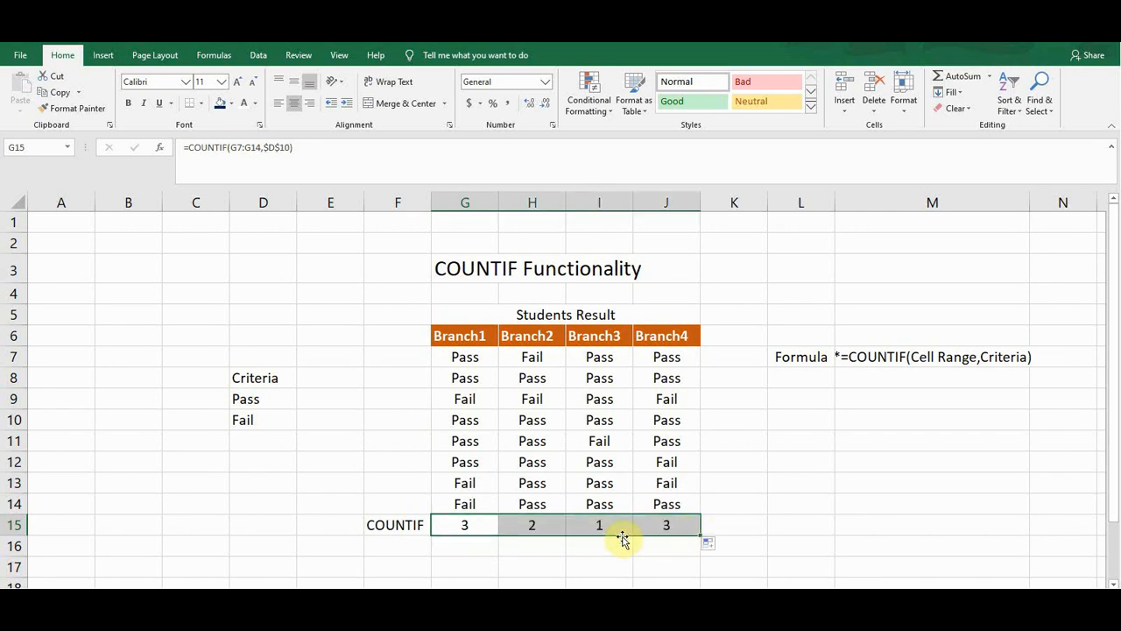
left_click(535, 523)
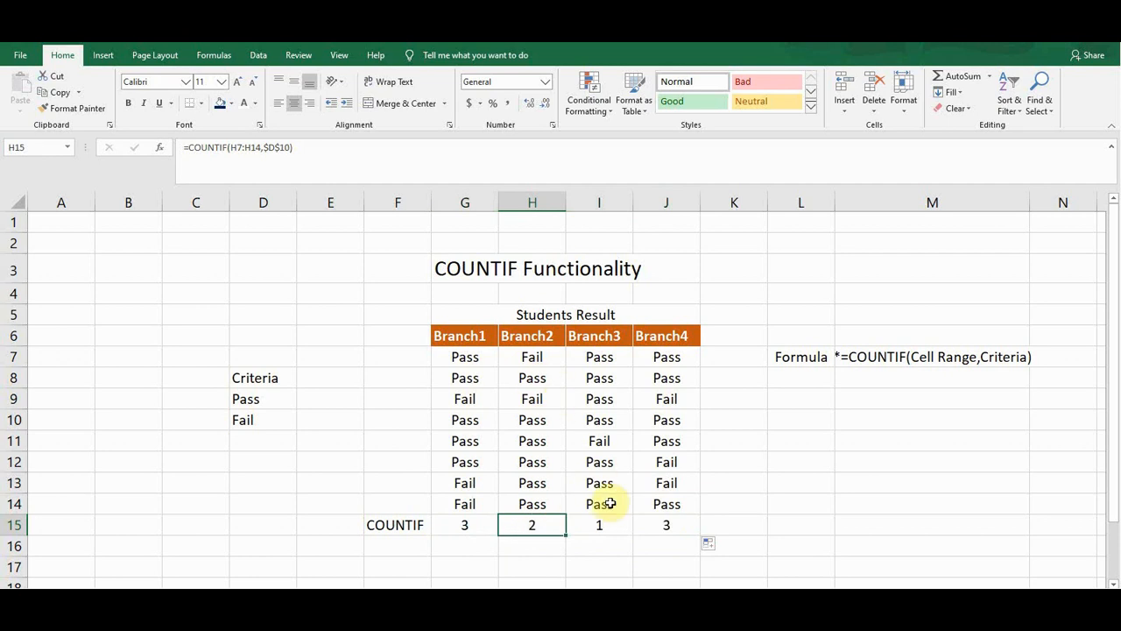
left_click(663, 527)
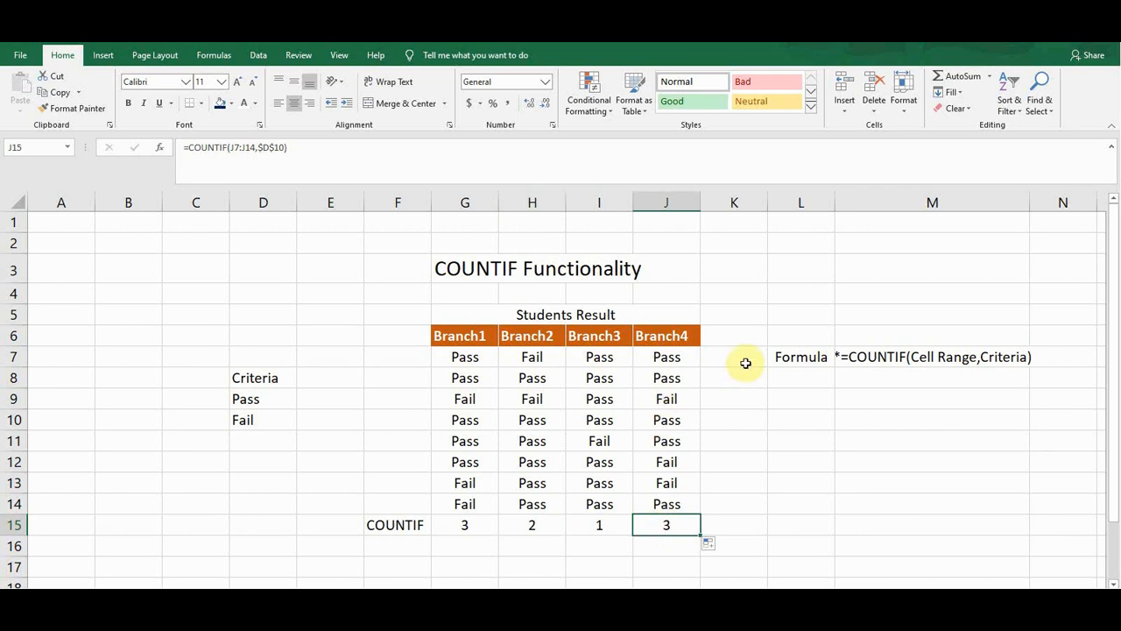
left_click(778, 356)
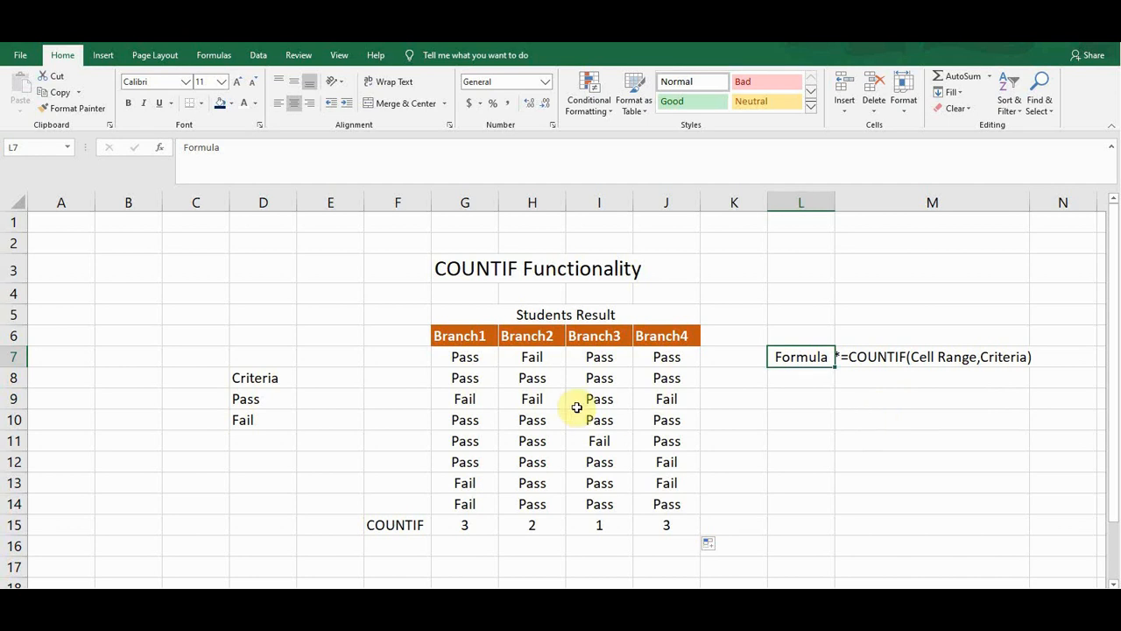
left_click(417, 396)
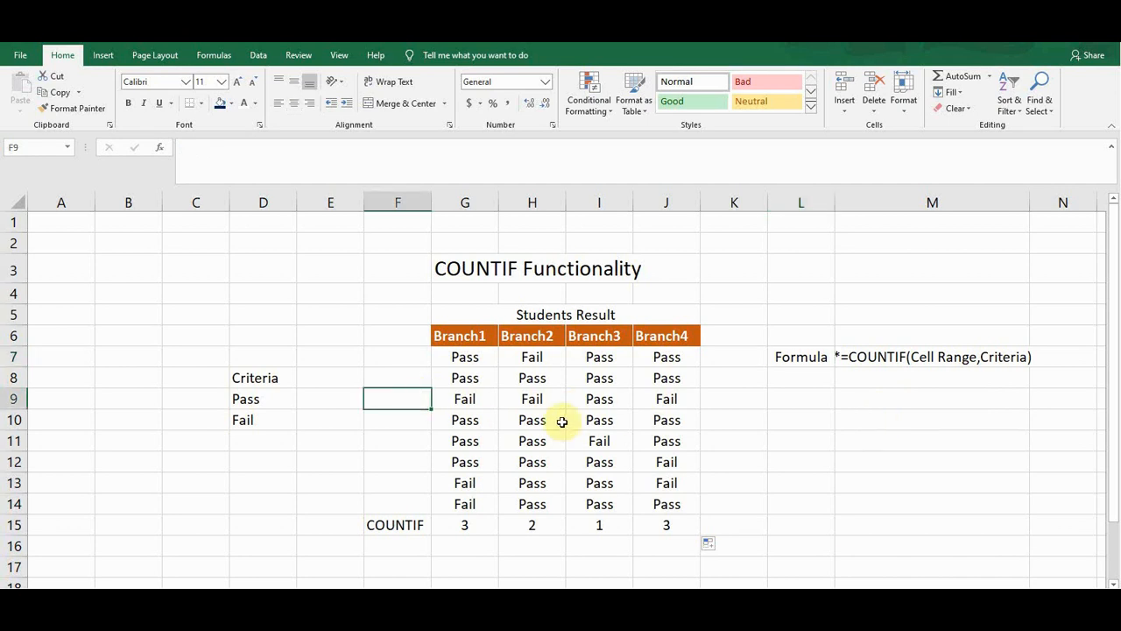